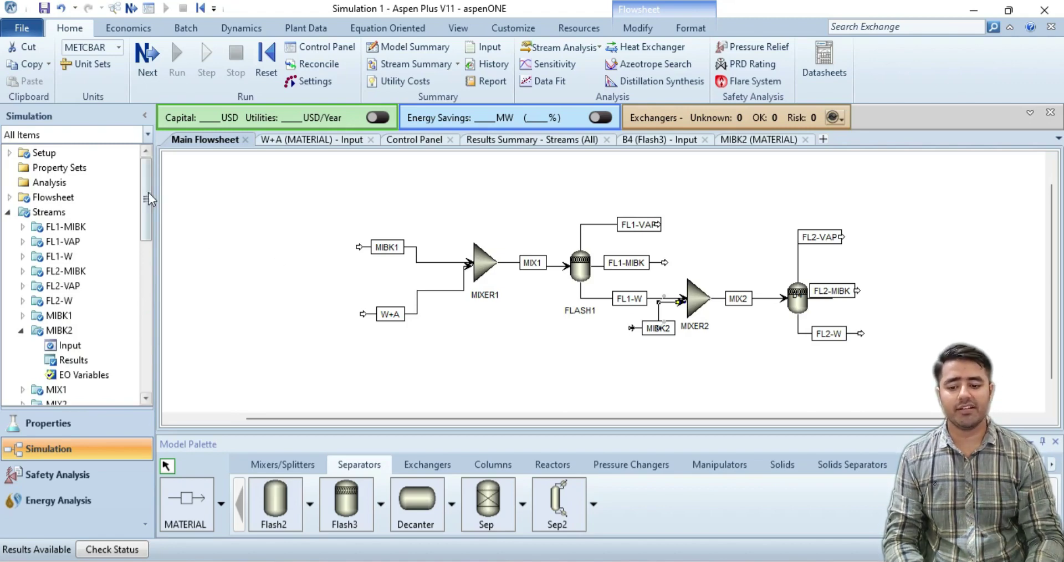
- Create a new design spec under Flowsheeting Options, keeping the default ID DS-1
left_click_drag(149, 200, 152, 352)
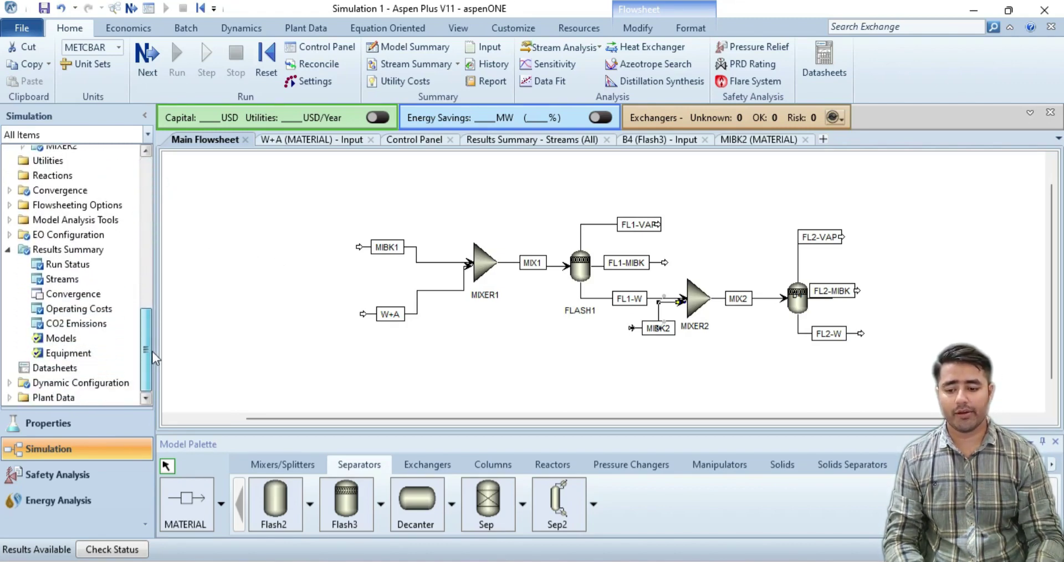
double_click(23, 207)
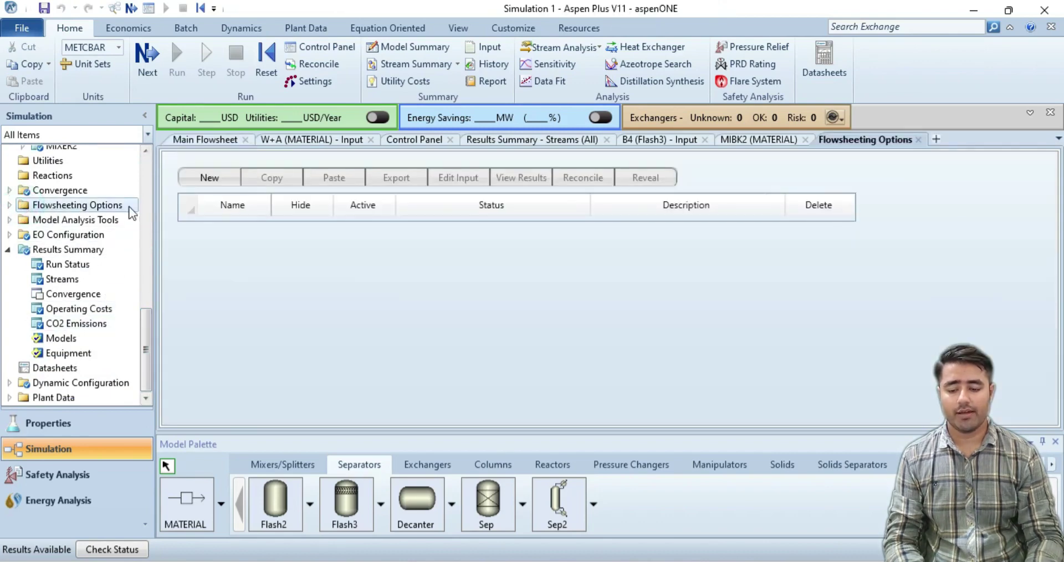
left_click(215, 178)
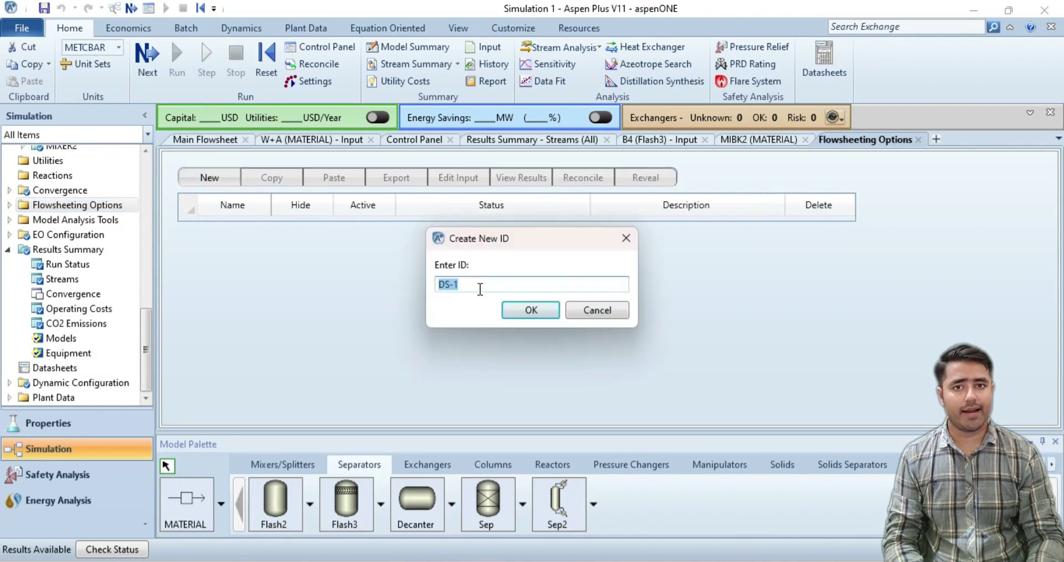
left_click(530, 311)
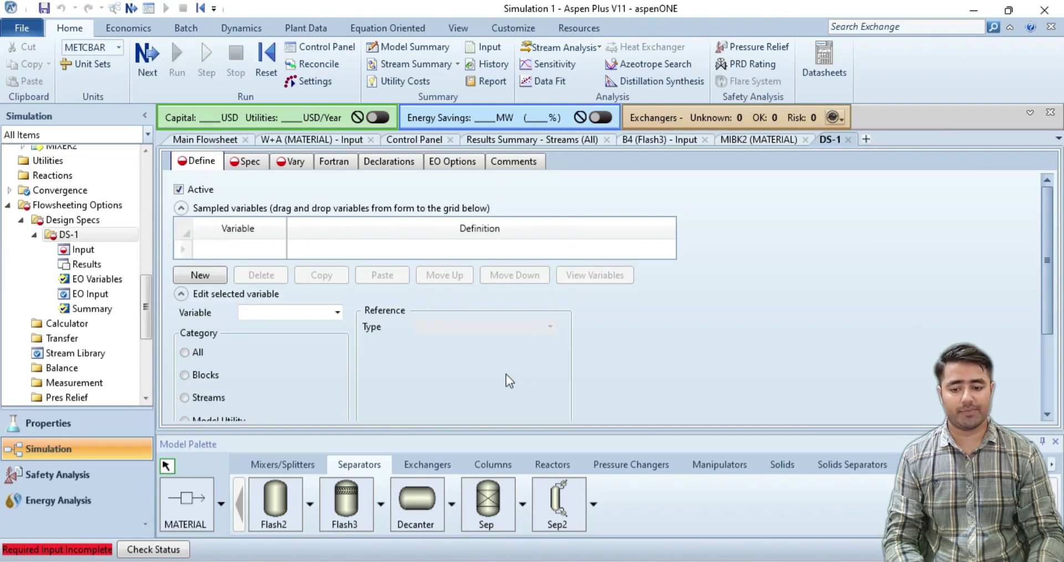
- Add a new sampled variable named H2OMF on DS-1's Define tab
left_click(217, 278)
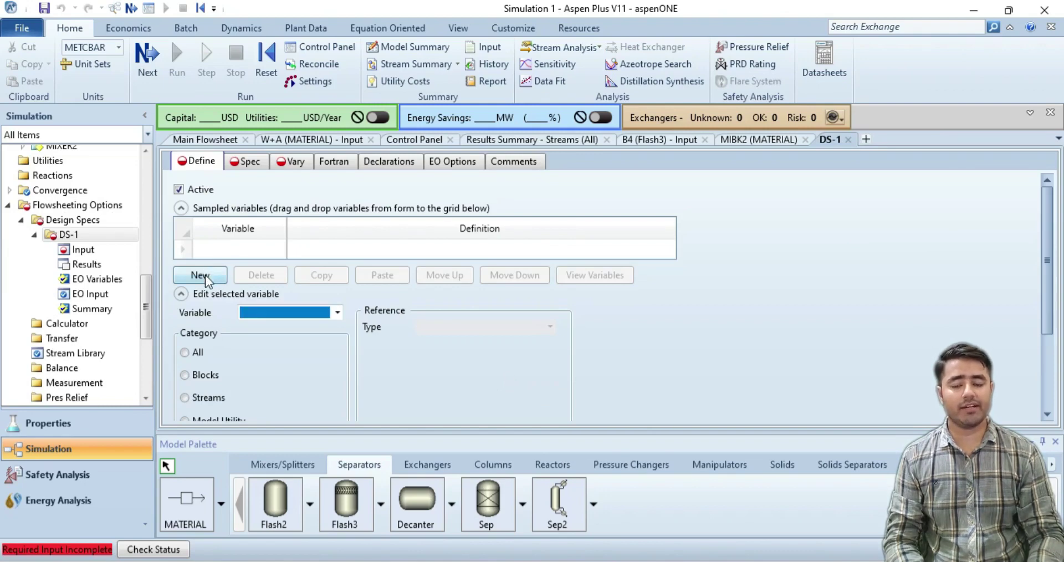
left_click(205, 275)
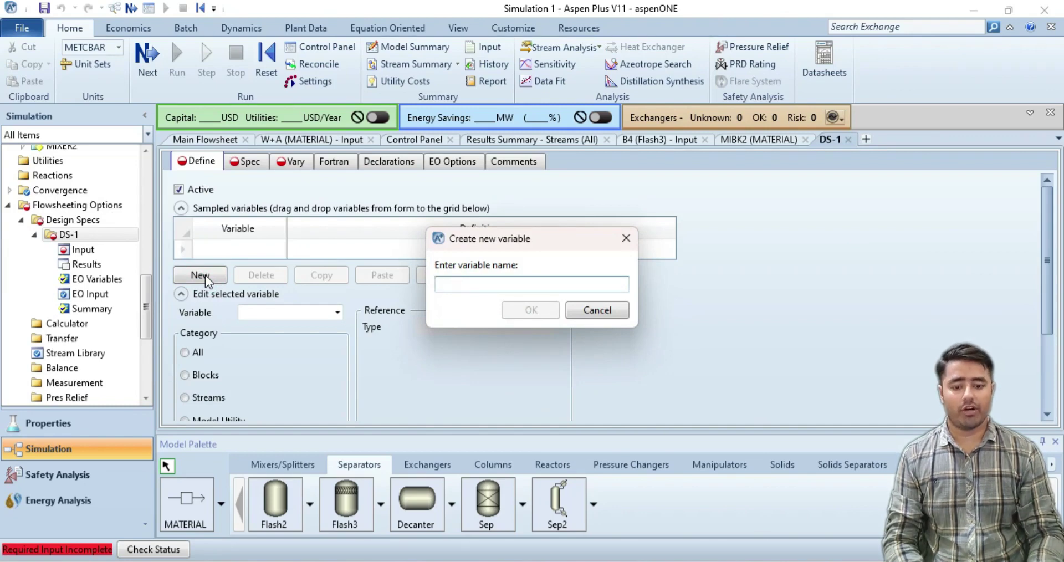
type("H")
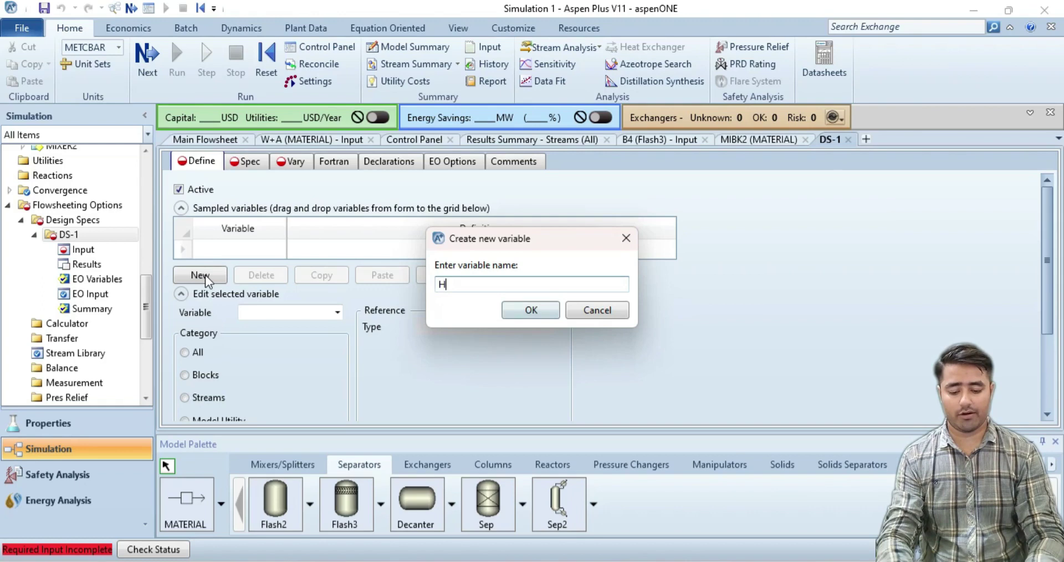
type("2OMF")
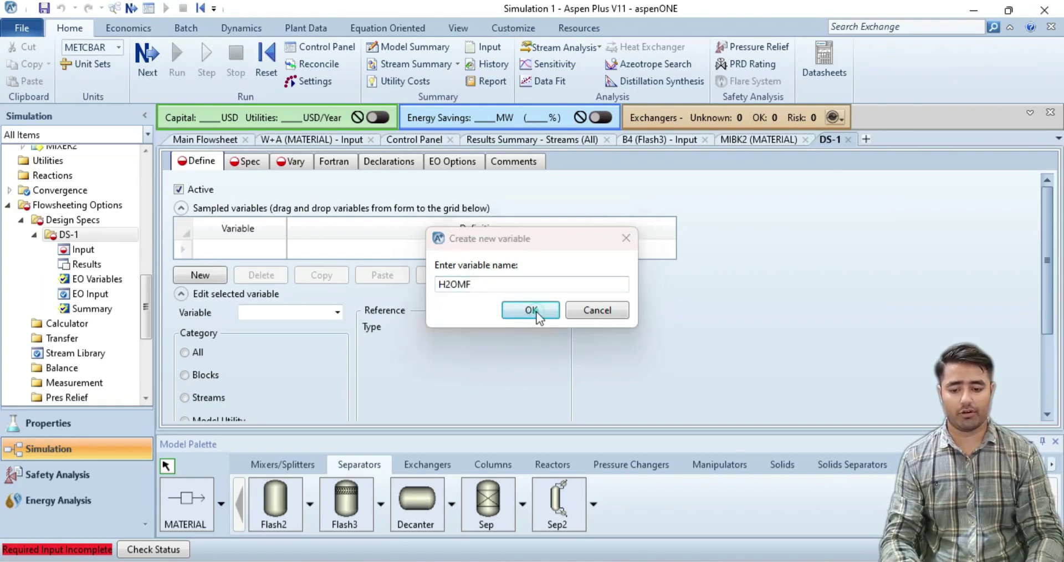
left_click(532, 312)
scroll(377, 327, "down", 3)
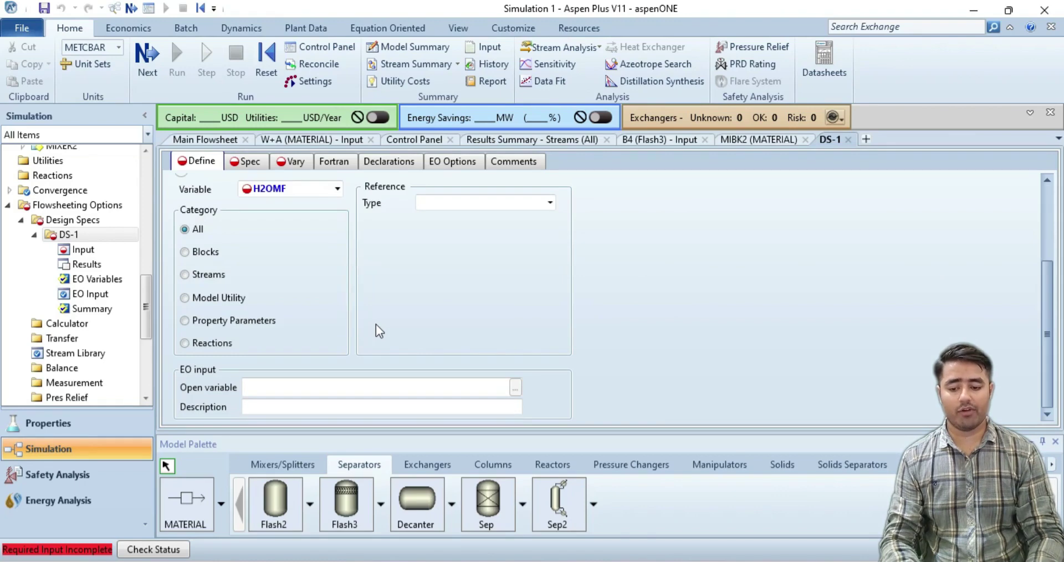
- Set H2OMF to category Streams, type Mass-Frac, stream FL2-W, component H2O
left_click(210, 275)
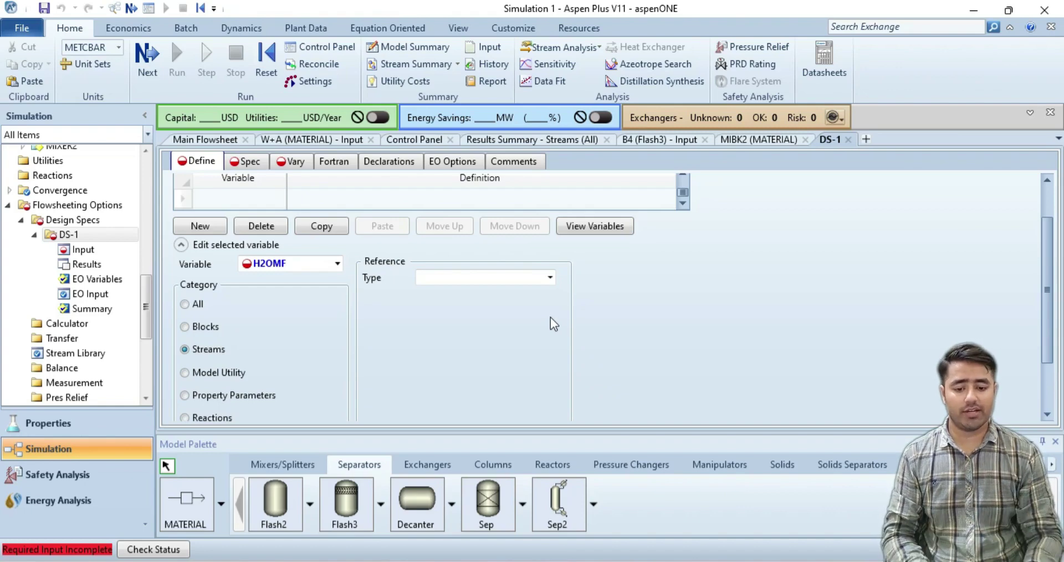
left_click(549, 278)
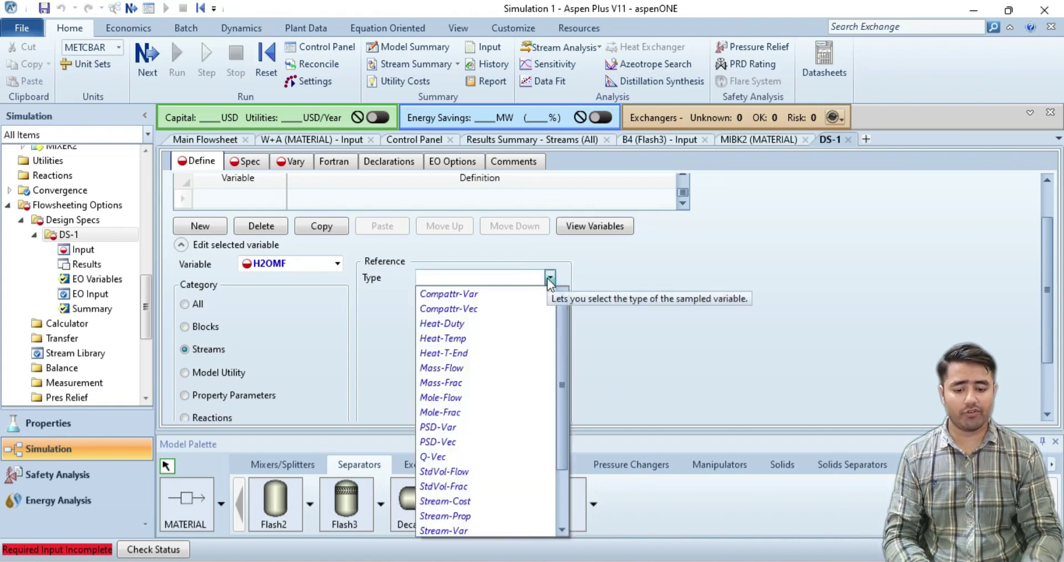
left_click(441, 383)
left_click(551, 296)
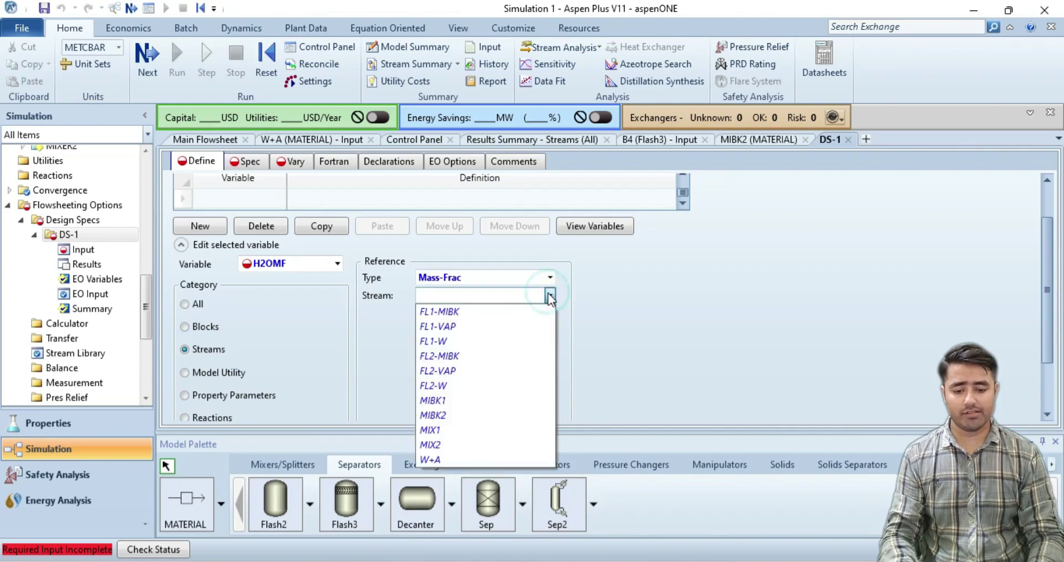
left_click(215, 137)
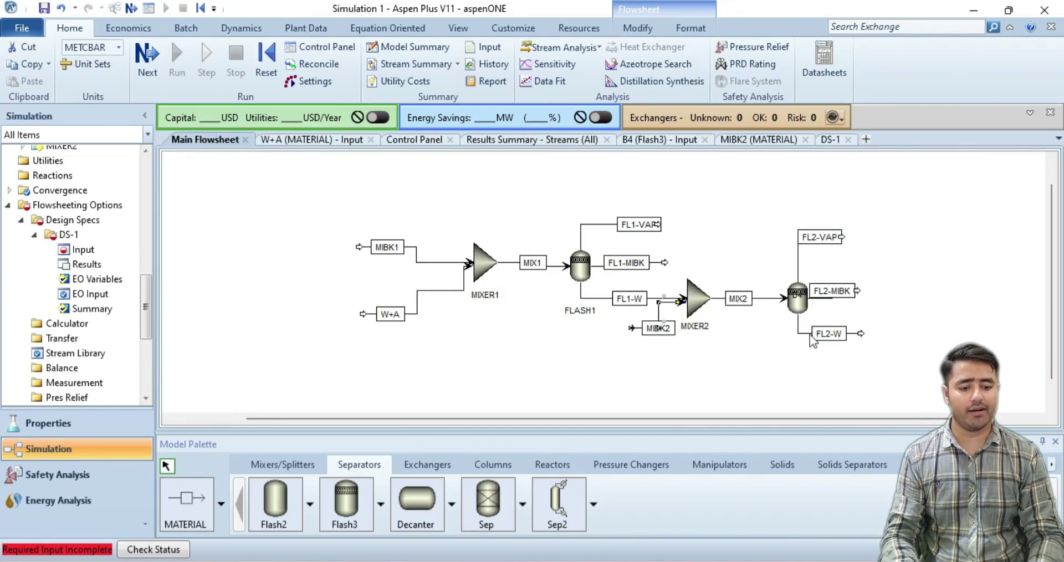
left_click(830, 139)
left_click(466, 343)
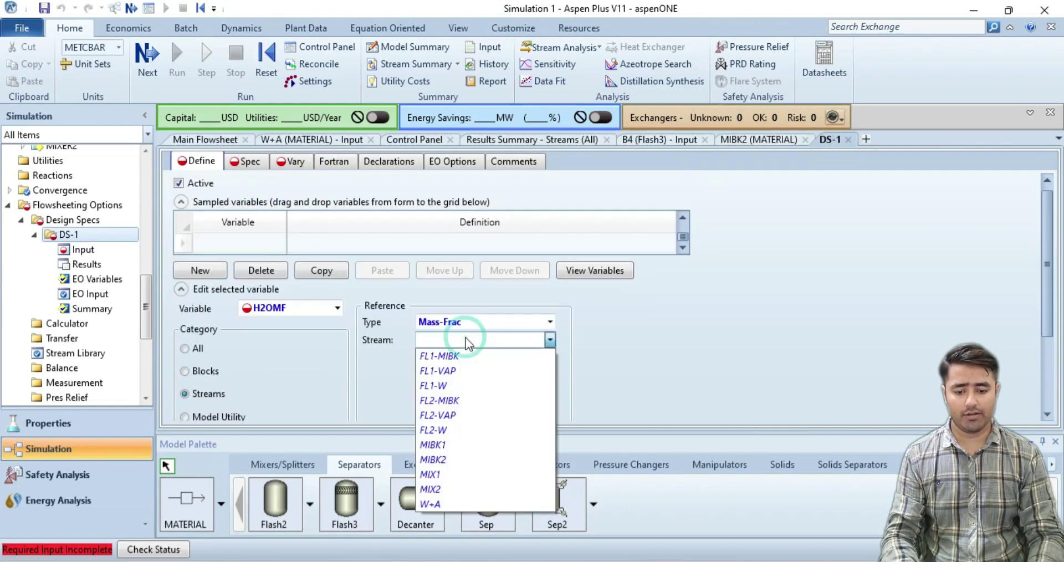
left_click(460, 433)
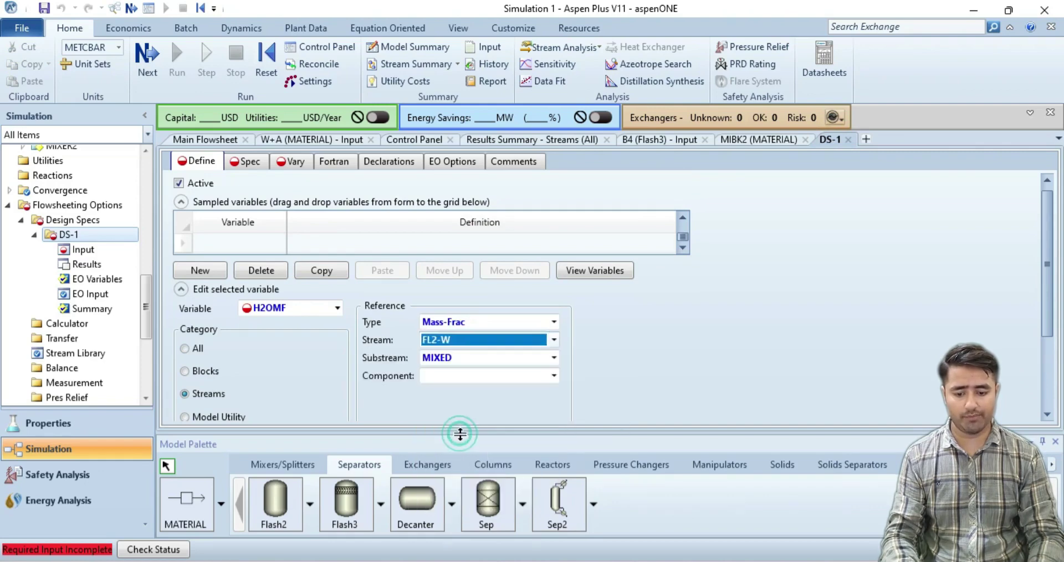
left_click(454, 381)
left_click(452, 407)
left_click(257, 160)
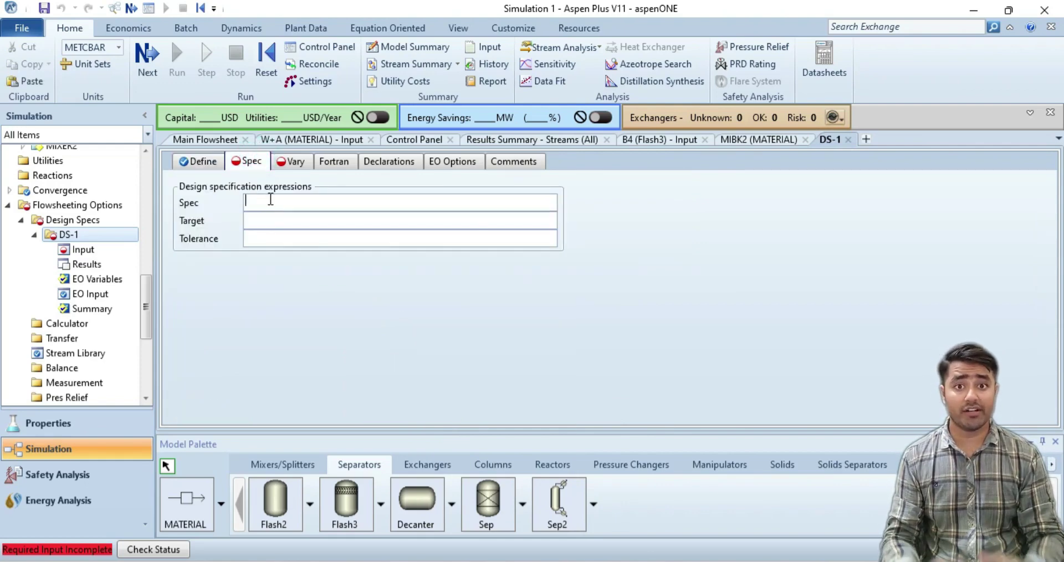
- Enter the spec as H2OMF with target 0.95 and tolerance 0.001
type("H2OMF")
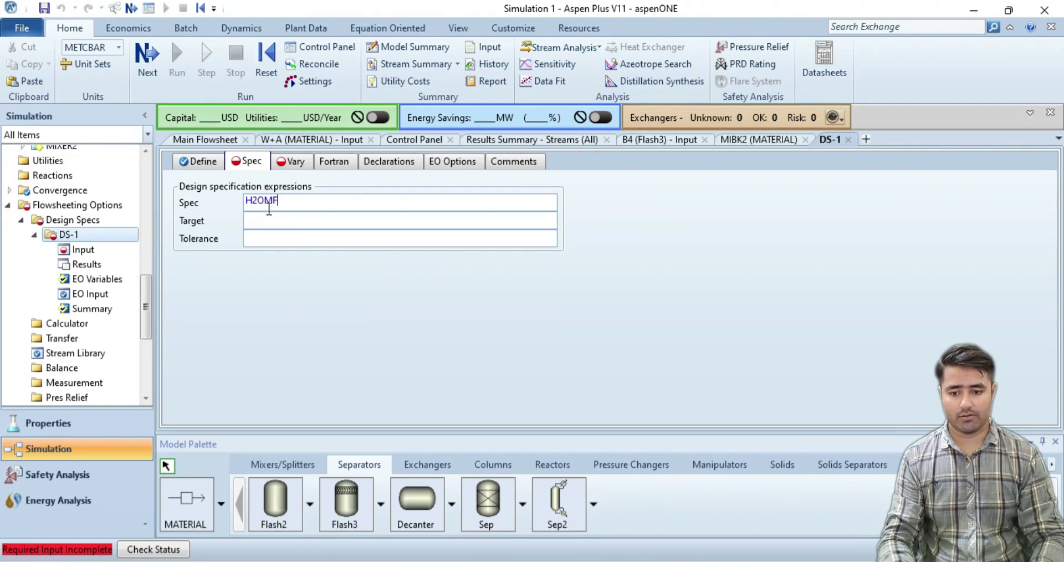
left_click(247, 220)
type("0.95")
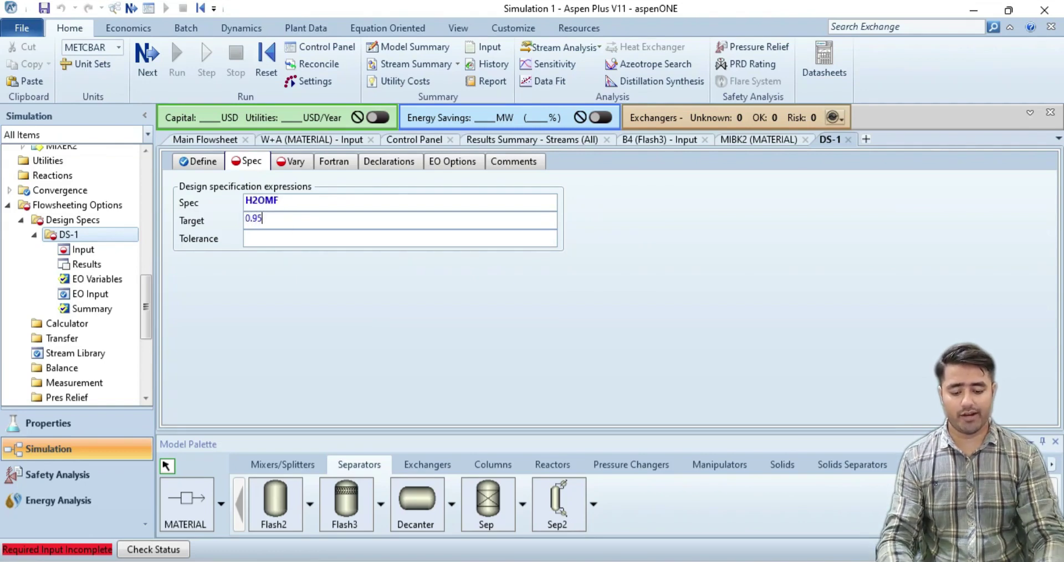
left_click(273, 240)
type("0.001")
key("Return")
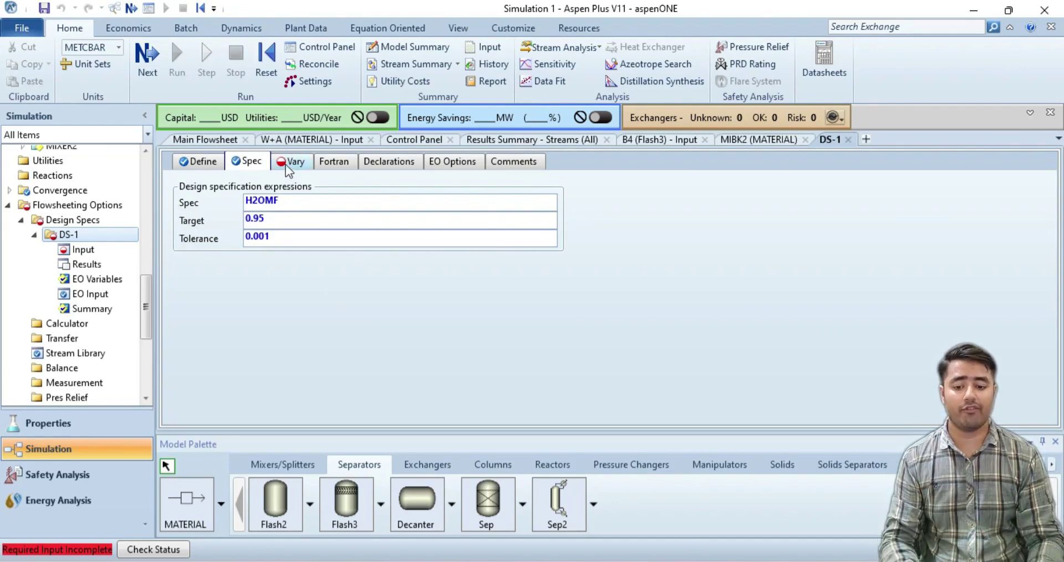
- Set DS-1's manipulated variable to the Mass-Flow of MIBK in stream MIBK2
left_click(285, 161)
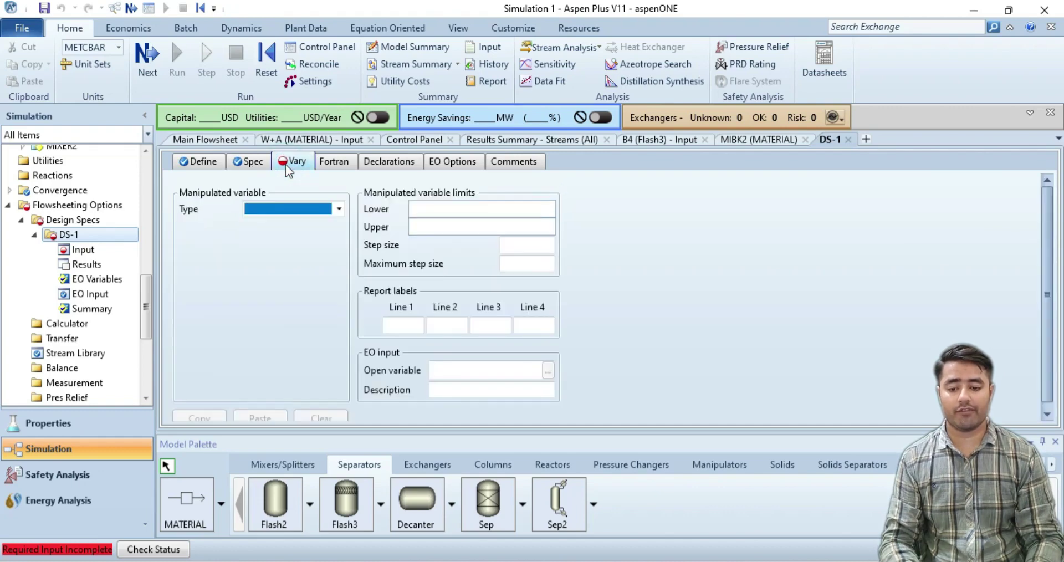
left_click(327, 208)
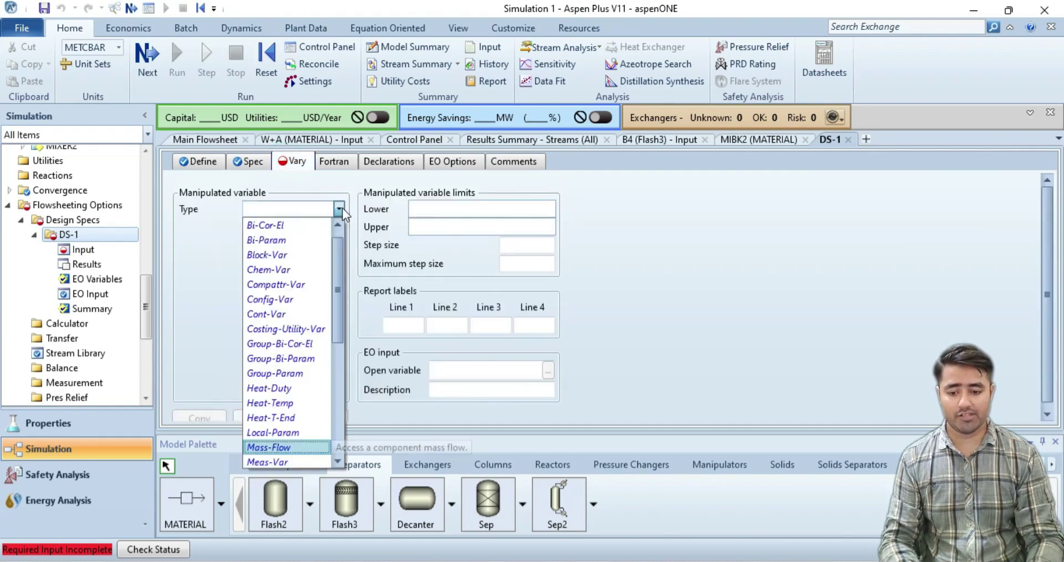
left_click(341, 211)
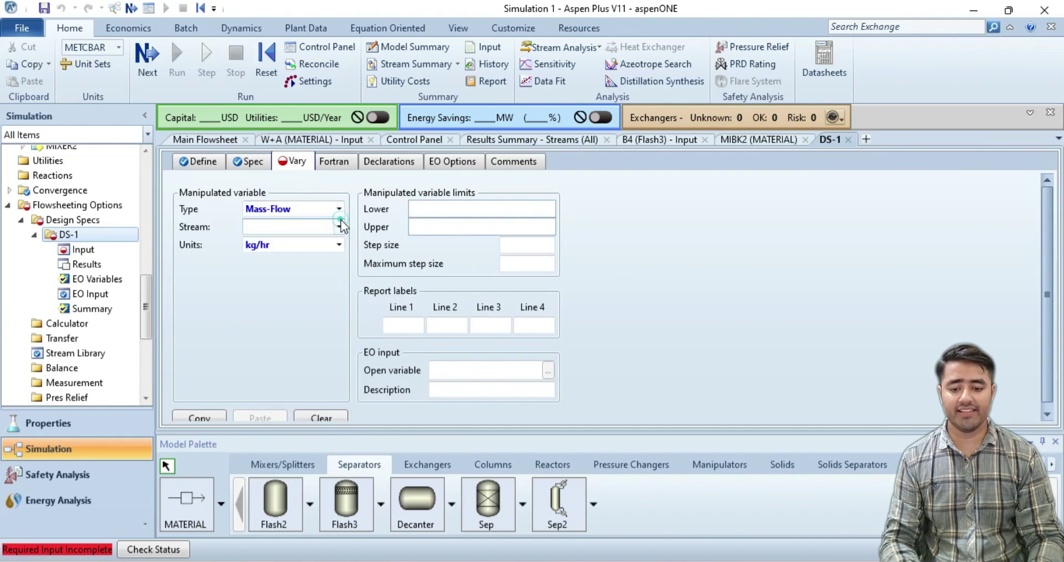
left_click(338, 226)
left_click(214, 138)
left_click(214, 139)
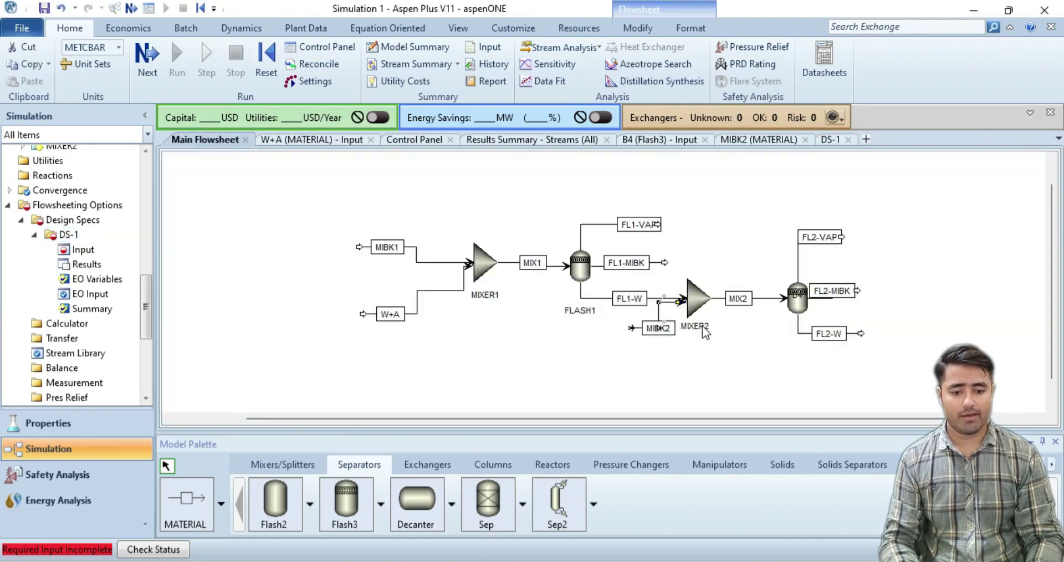
left_click(823, 140)
left_click(311, 226)
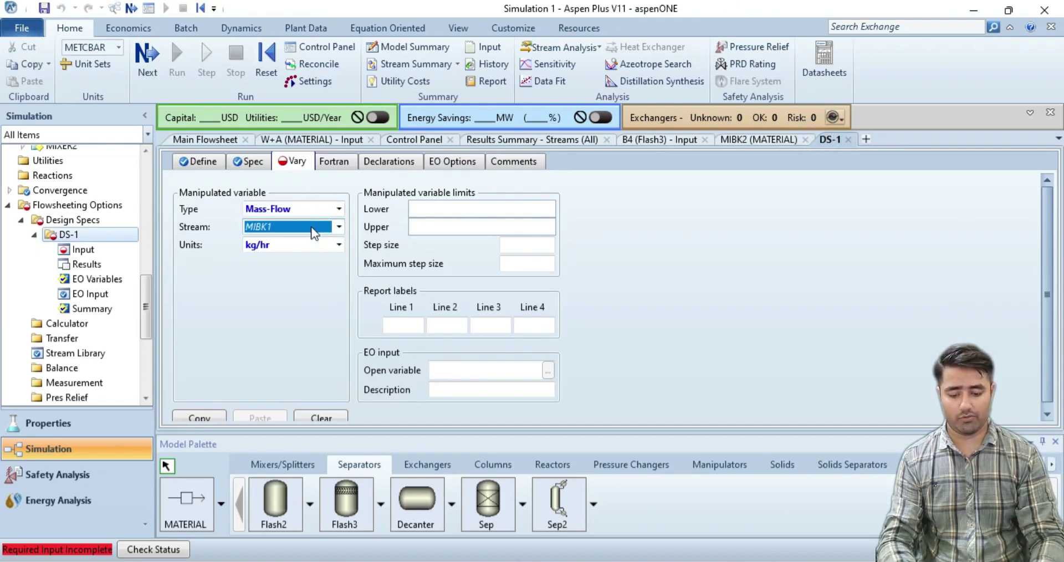
left_click(287, 261)
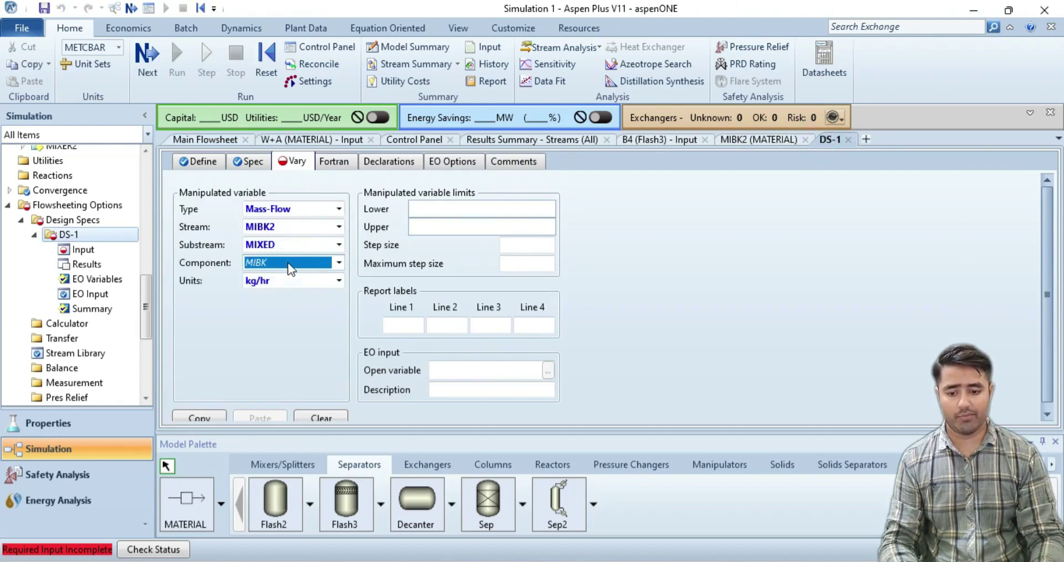
left_click(312, 310)
- Bound the manipulated MIBK flow between a lower limit of 25 and an upper limit of 250 kg/hr
left_click(489, 208)
type("25")
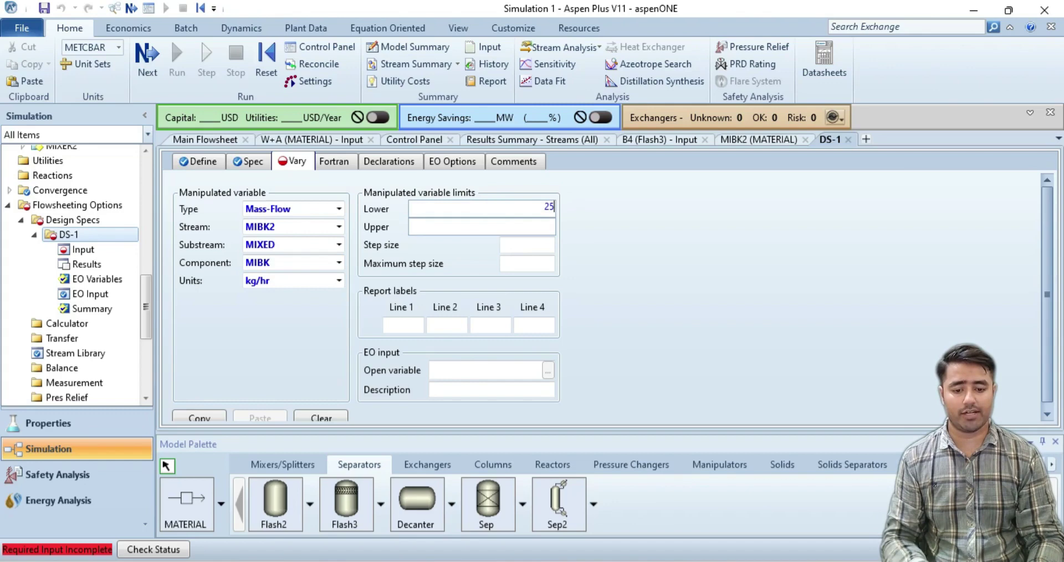
left_click(546, 224)
type("250")
left_click(604, 254)
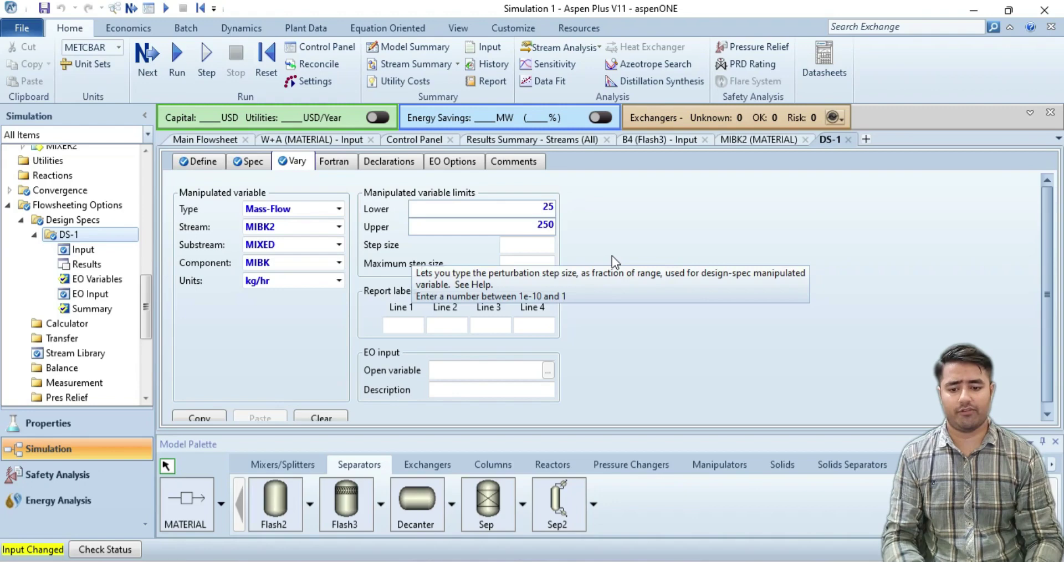
- Reinitialize and rerun the simulation, then view DS-1 results: 192.877 kg/hr MIBK gives H2OMF 0.949937
left_click(267, 62)
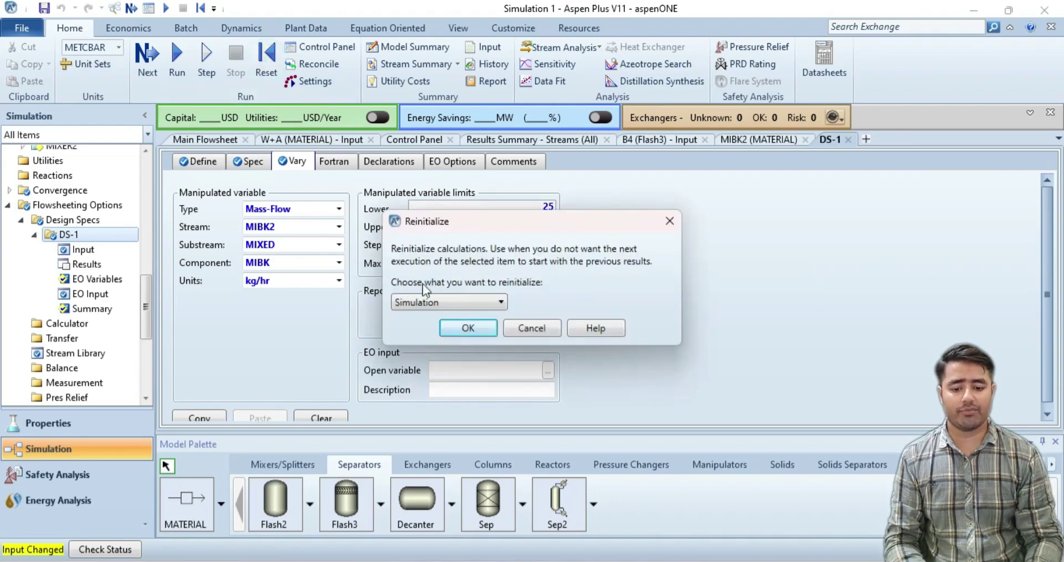
left_click(465, 323)
left_click(598, 310)
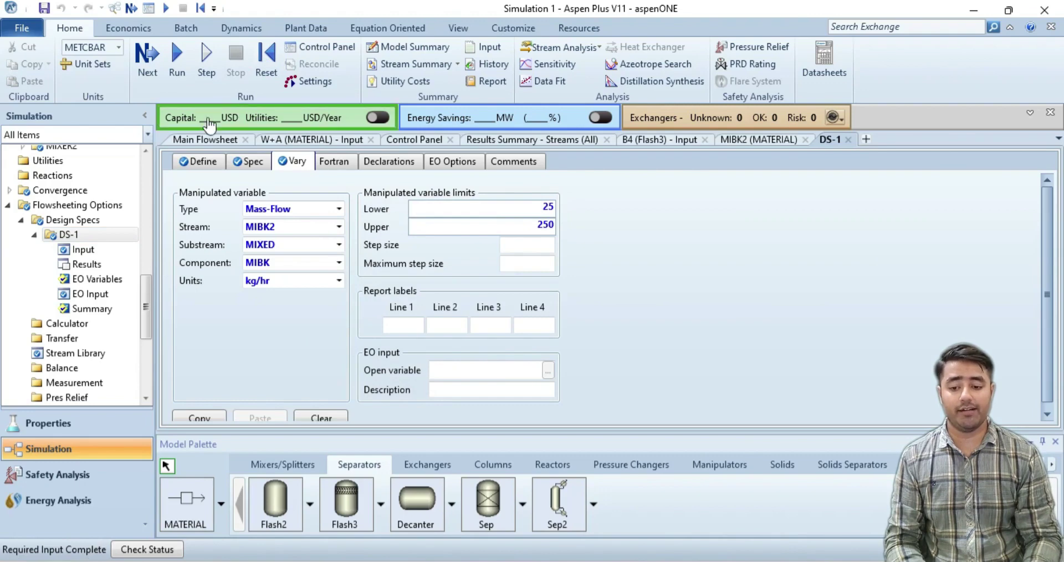
left_click(187, 73)
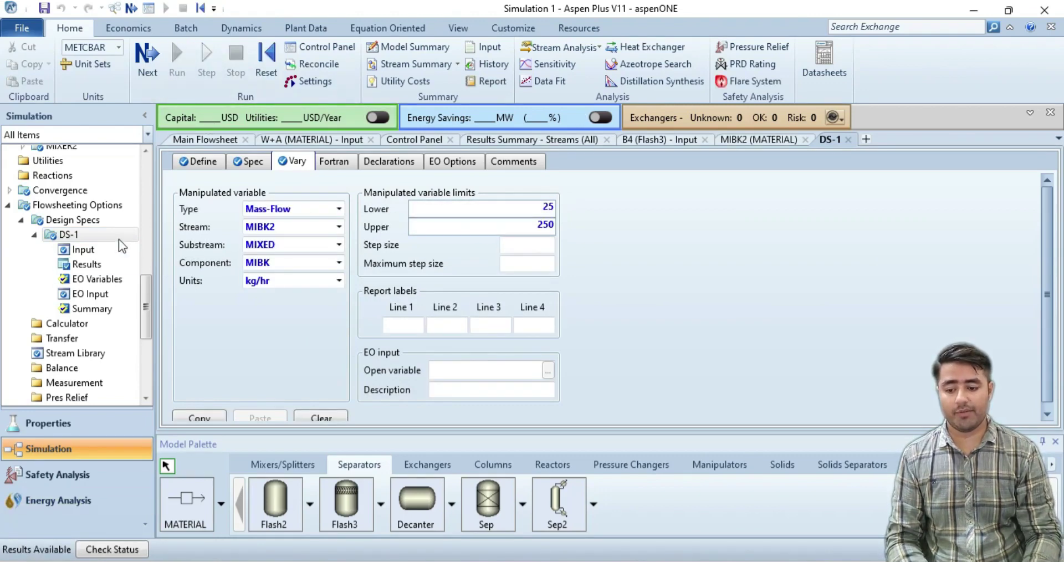
left_click(85, 265)
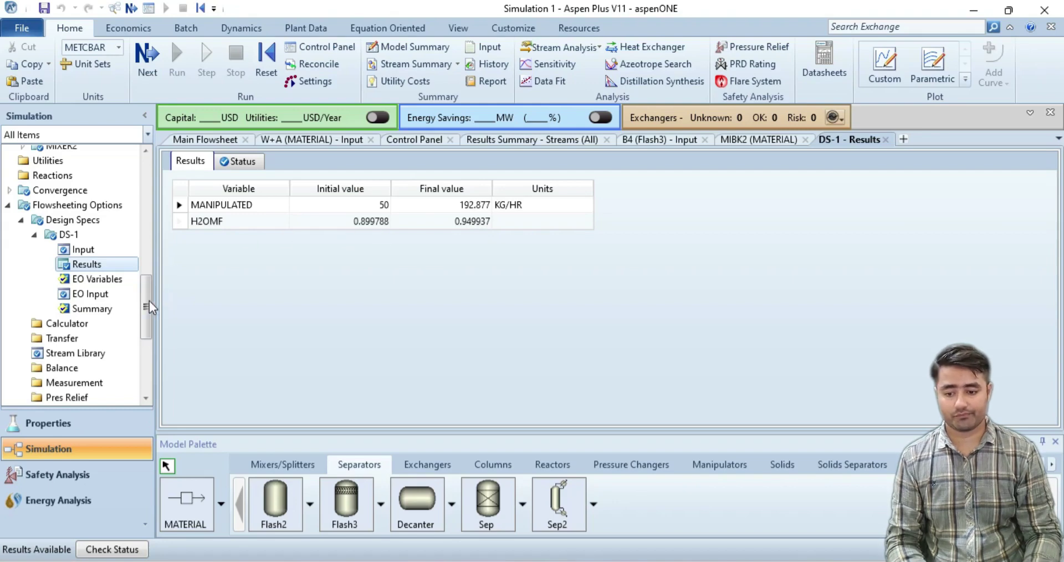
- Show $SOLVER01 results confirming DS-1 converged in 7 iterations at 192.877 kg/hr
left_click_drag(148, 301, 150, 289)
left_click(8, 231)
scroll(138, 294, "down", 3)
left_click(22, 160)
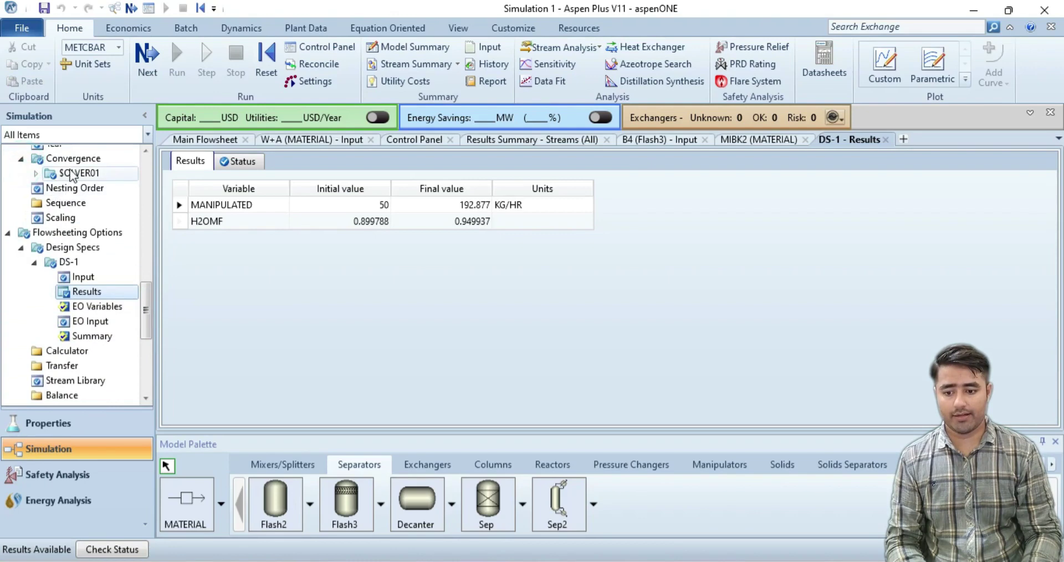
left_click(35, 174)
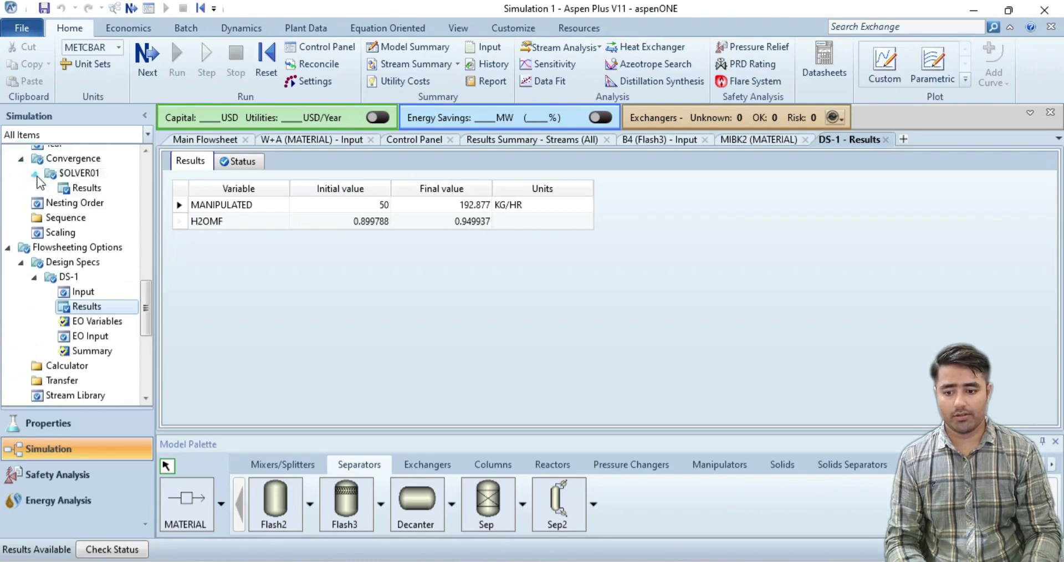
left_click(93, 191)
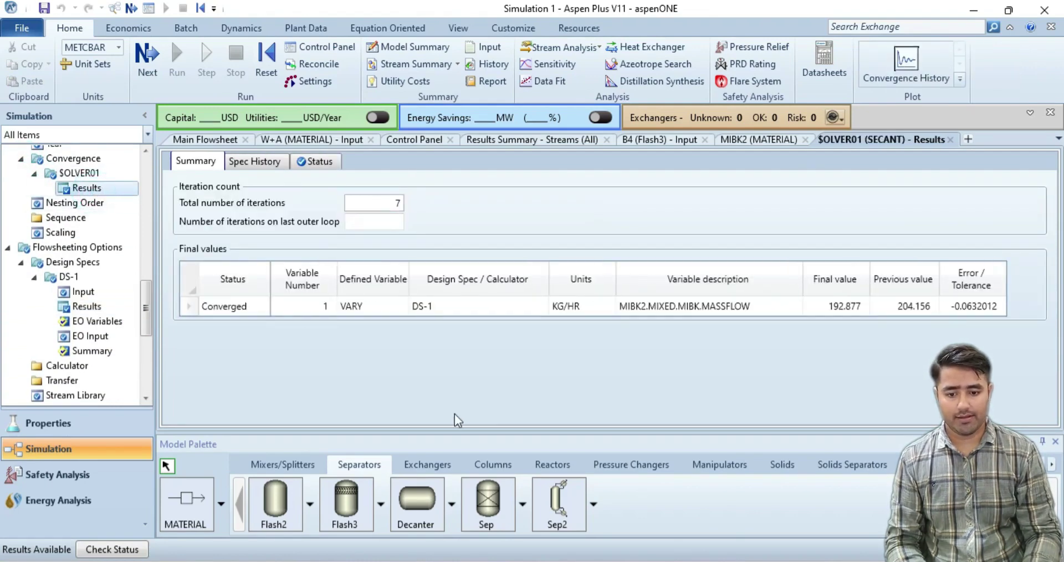
- Show DS-1's Spec History and widen the Error column to read the full values
left_click(260, 162)
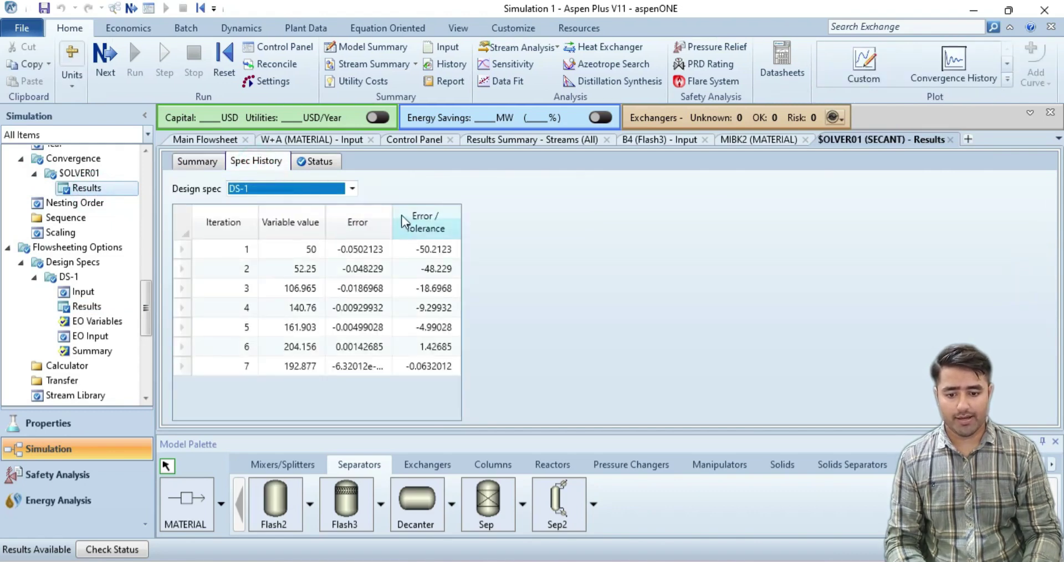
left_click_drag(392, 216, 435, 216)
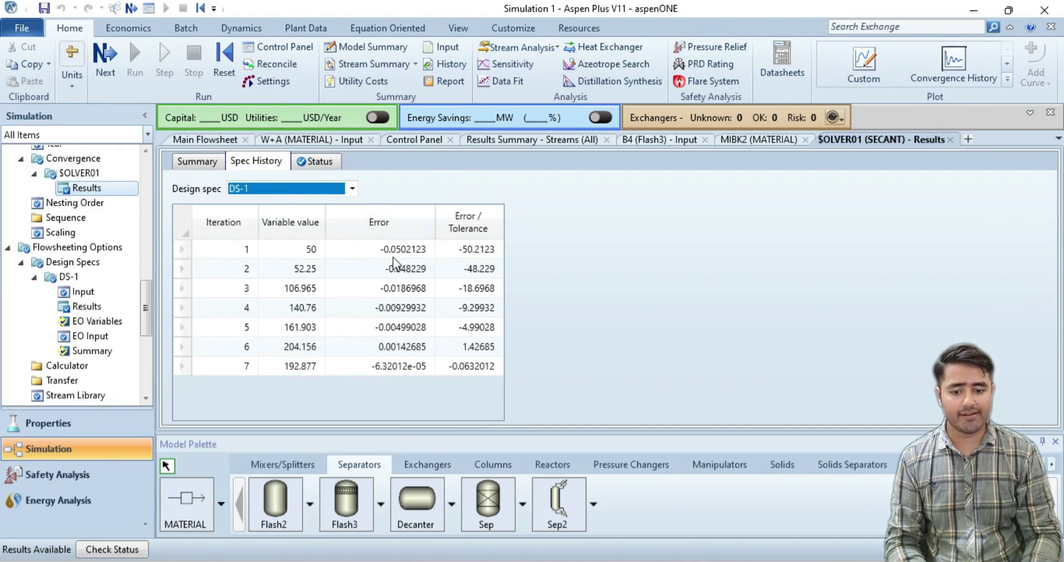